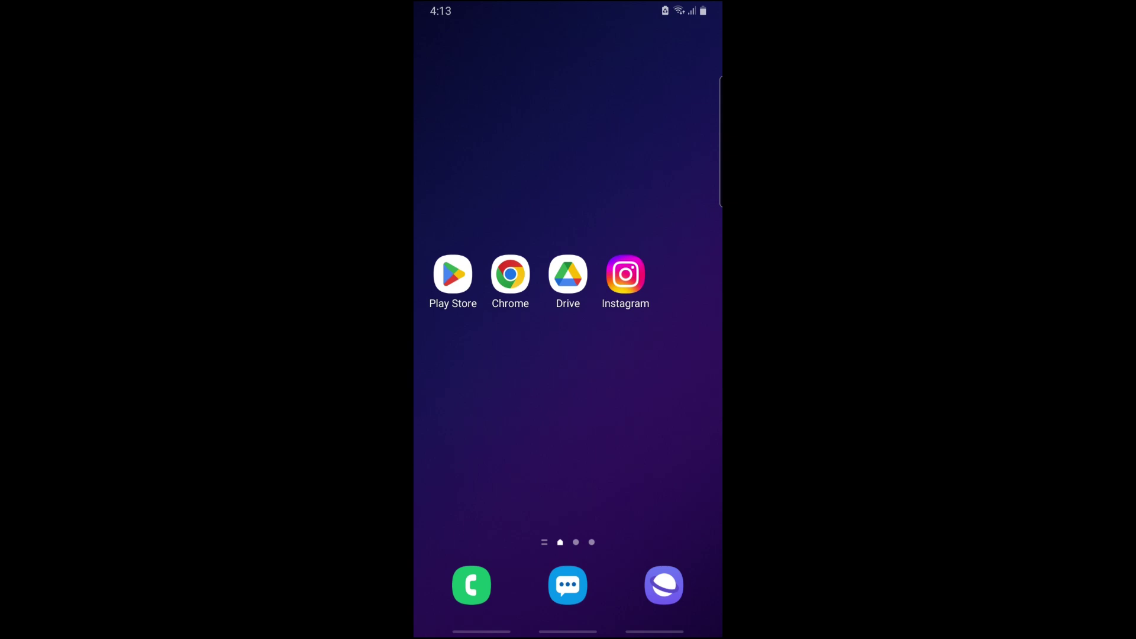
Swipe up from the home screen to reveal the app drawer with GCash.
drag(568, 443, 568, 178)
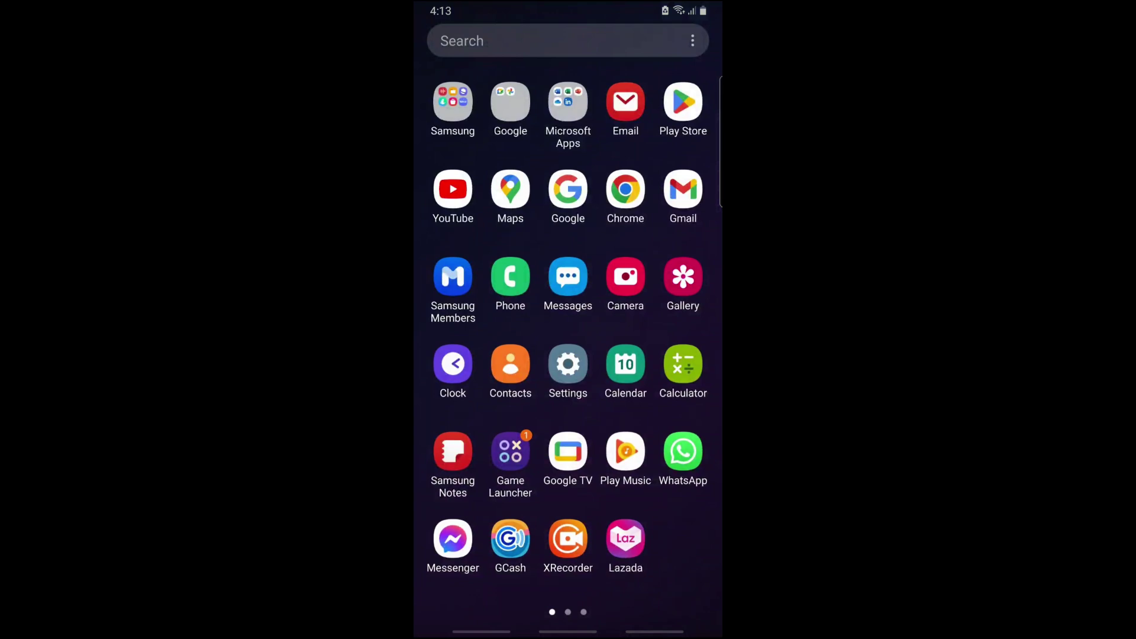
Find GCash in the Play Store via the recent 'gcash' search and update it.
click(682, 101)
click(538, 41)
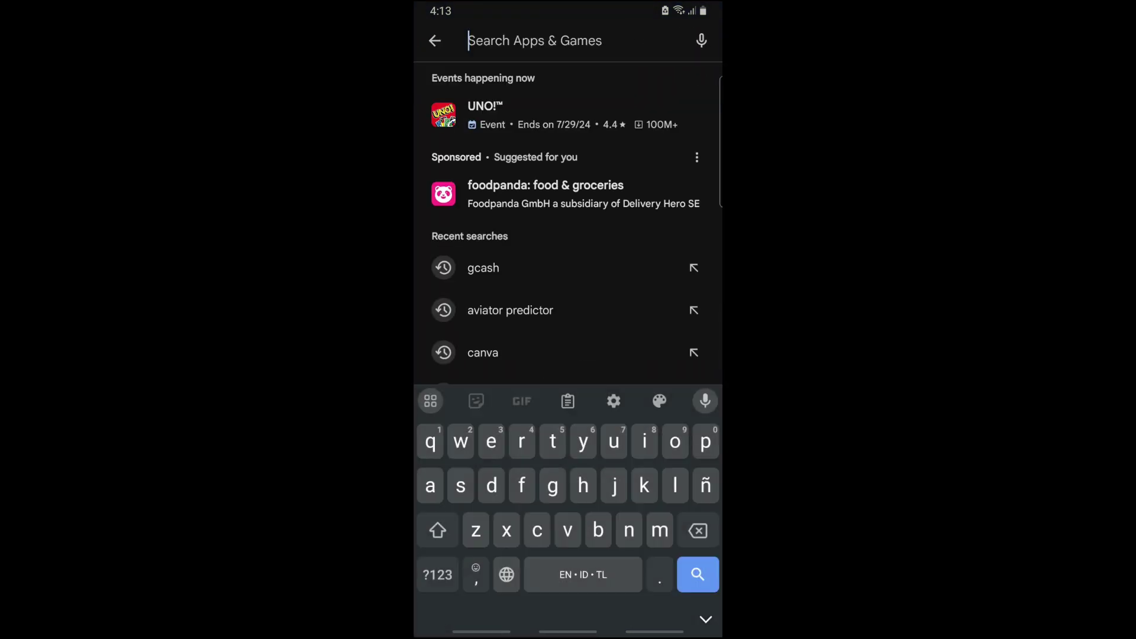
click(484, 267)
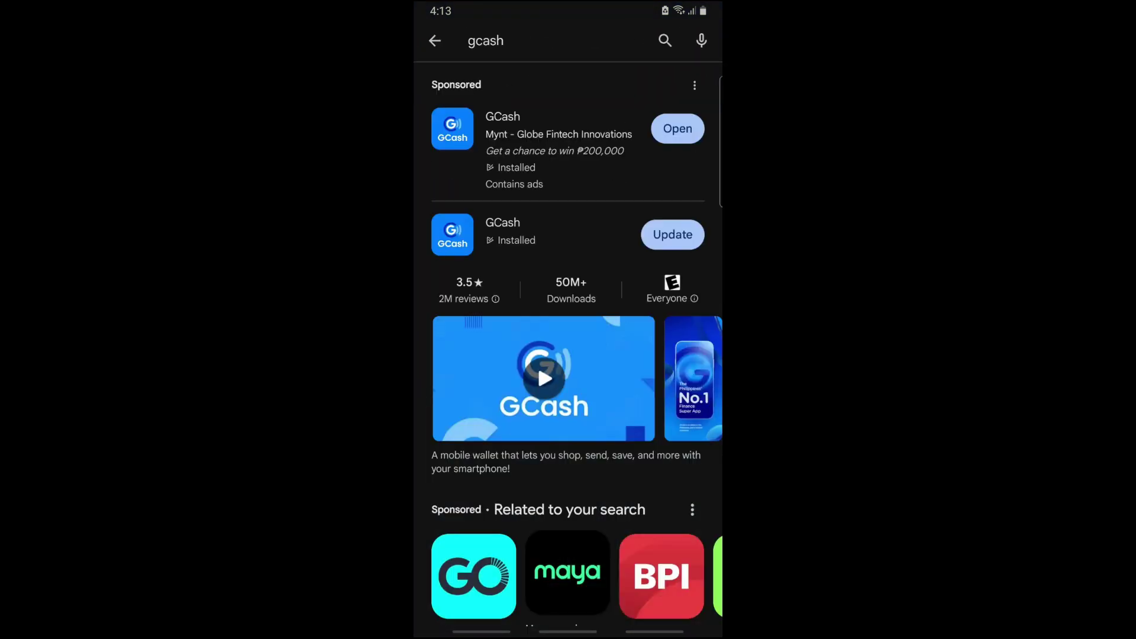
click(533, 233)
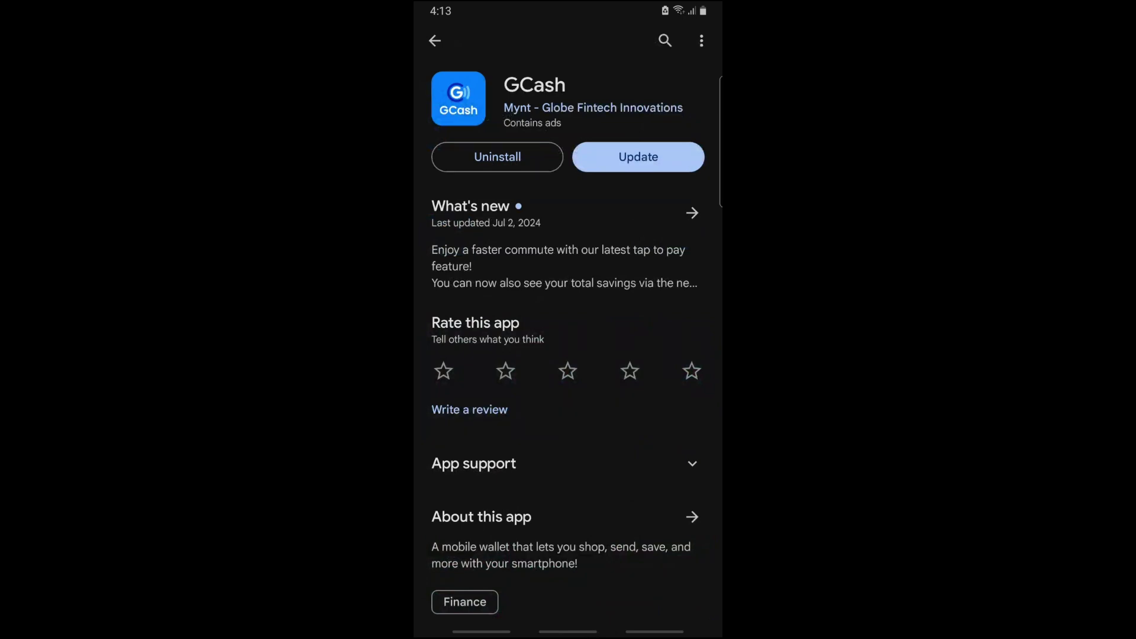
click(639, 156)
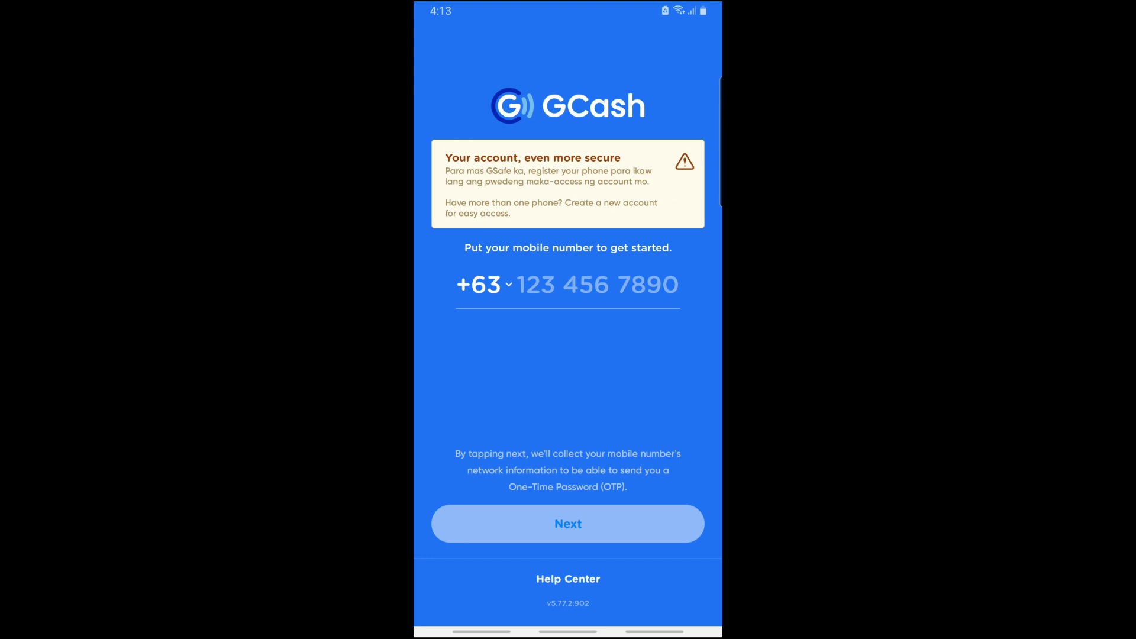
Open the Help Center from the bottom of the GCash mobile-number login screen.
click(569, 579)
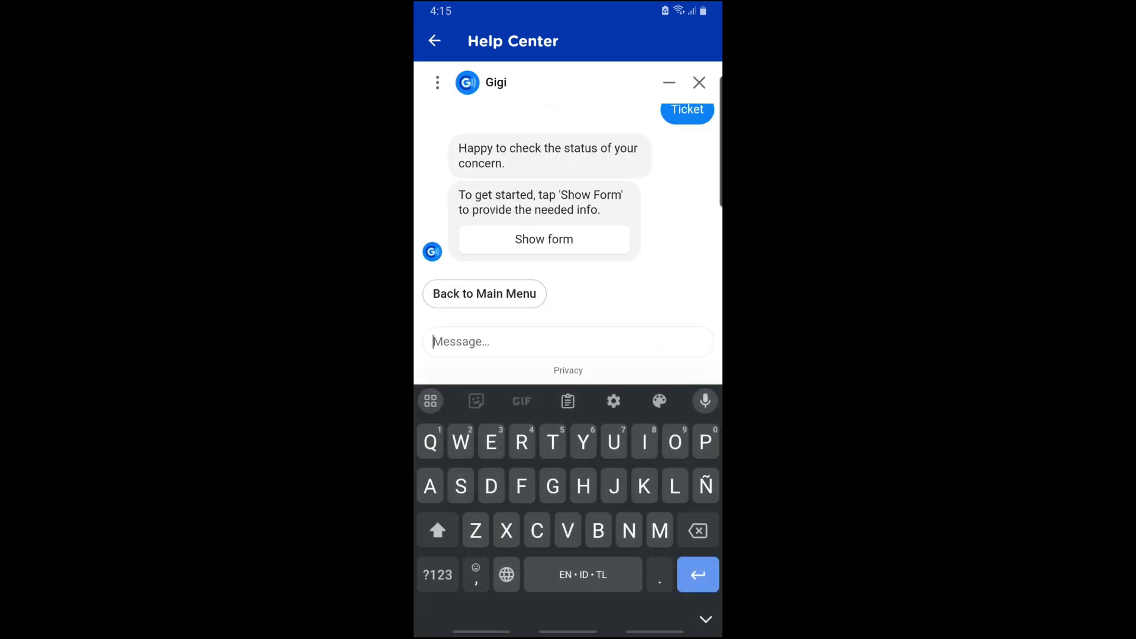
text(Create a r)
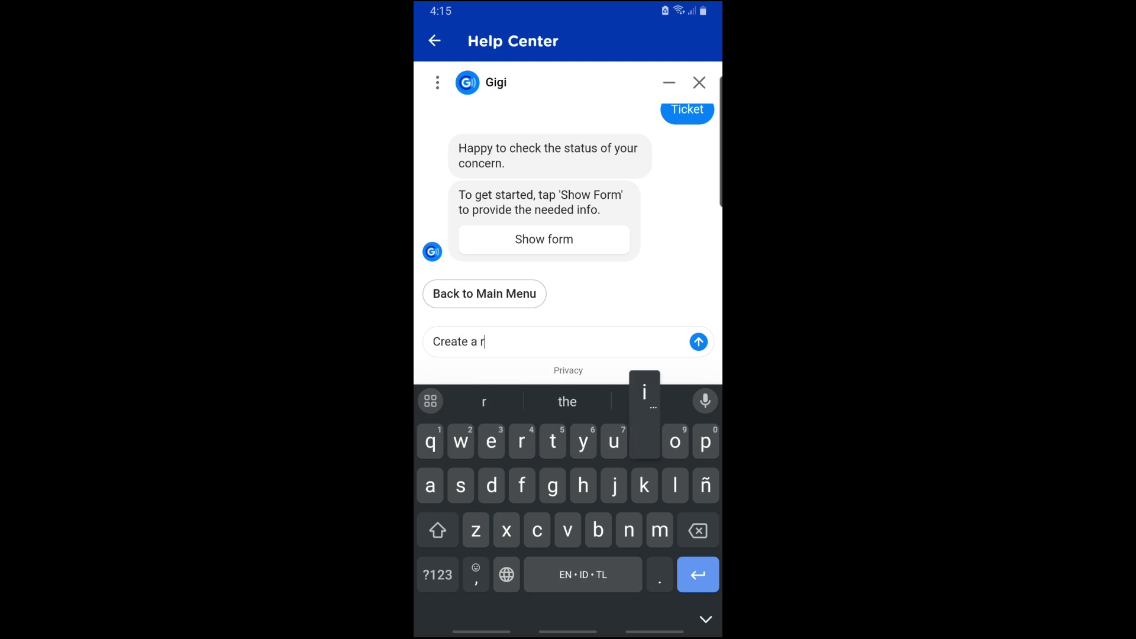
text(ixket)
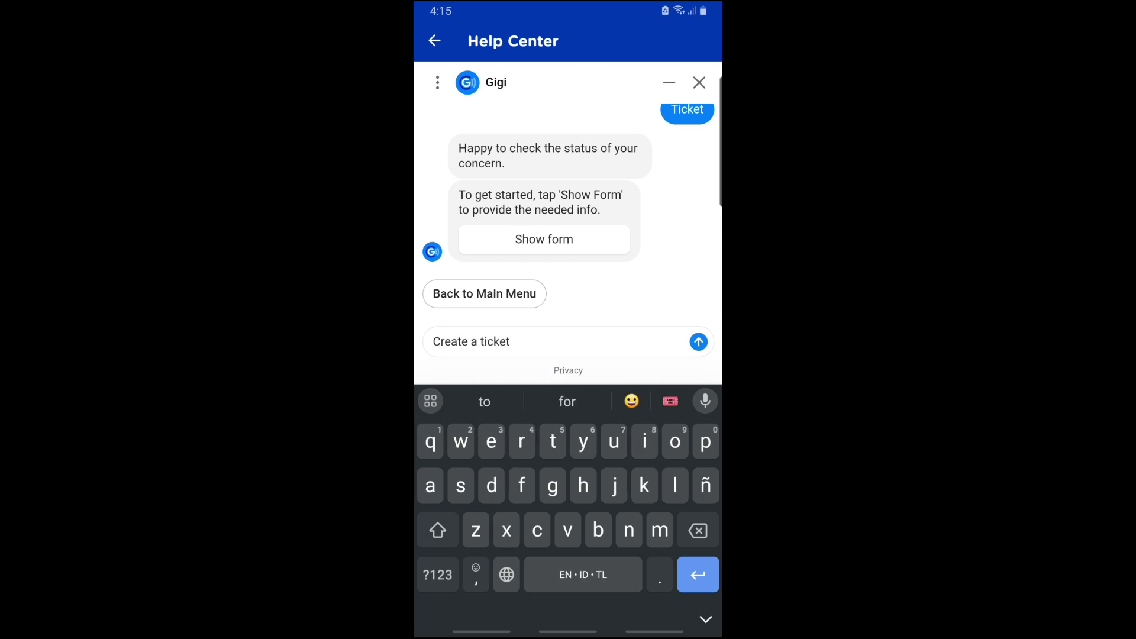
Send 'Create a ticket' to the Gigi chatbot.
key(Return)
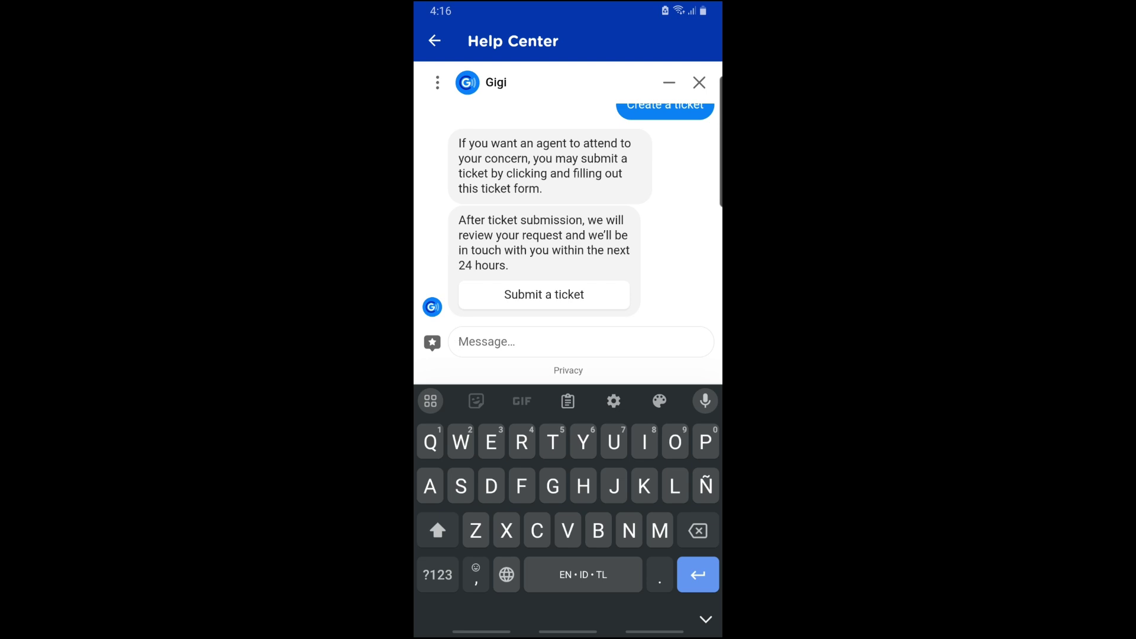
Open the 'Submit a ticket' option from Gigi's reply in the chat.
click(544, 294)
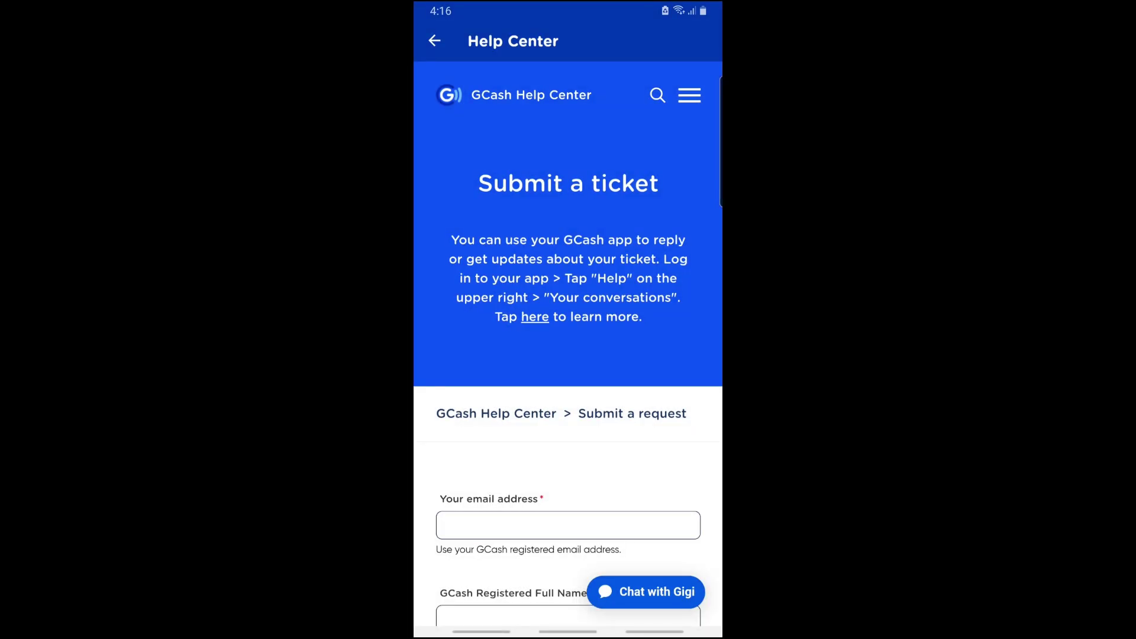
scroll(568, 386, down, 2)
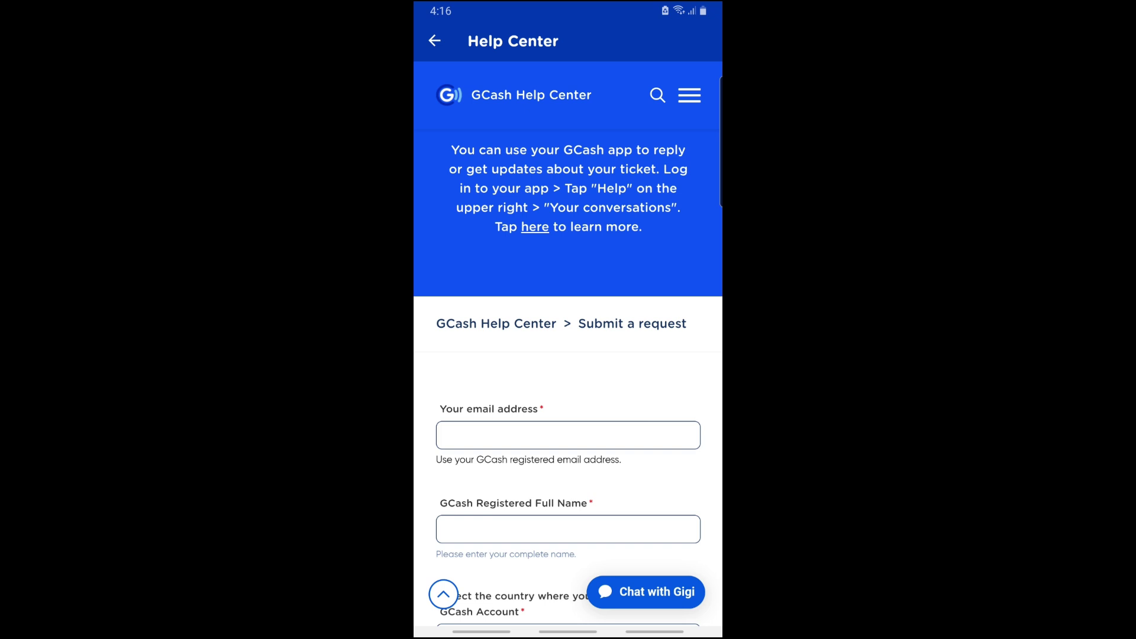
scroll(568, 385, down, 2)
scroll(568, 386, down, 1)
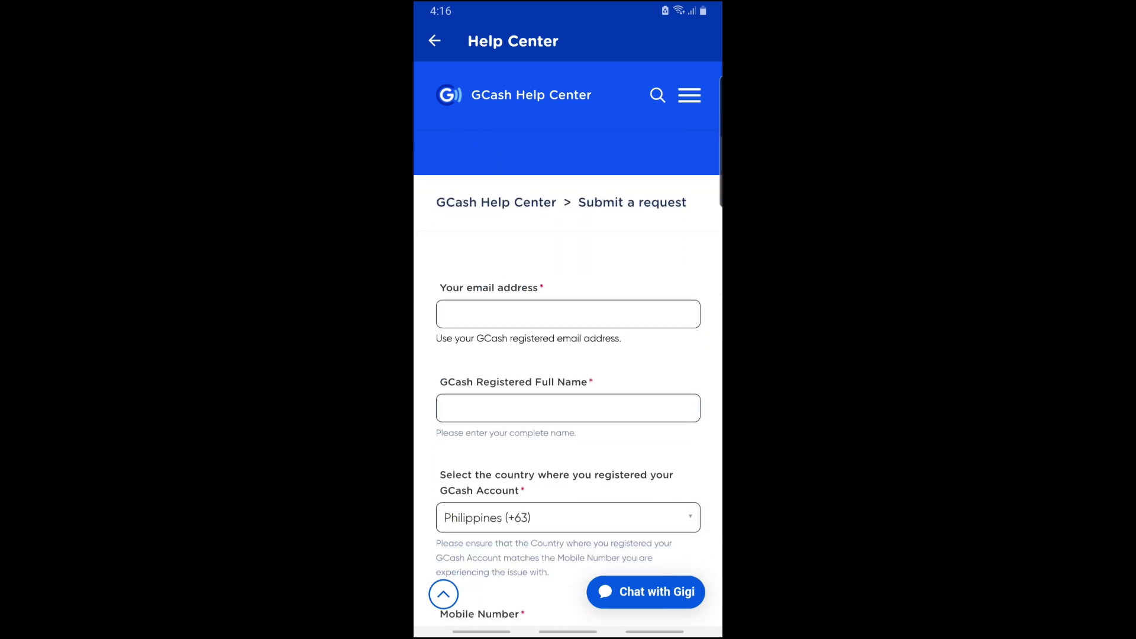
scroll(568, 393, down, 2)
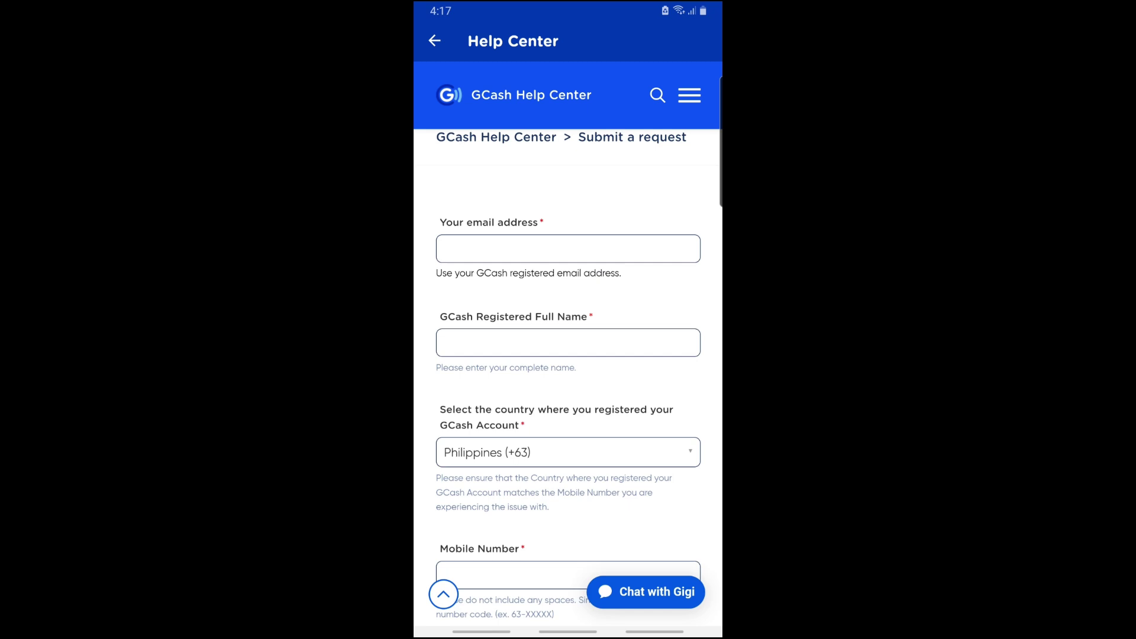
scroll(568, 385, down, 2)
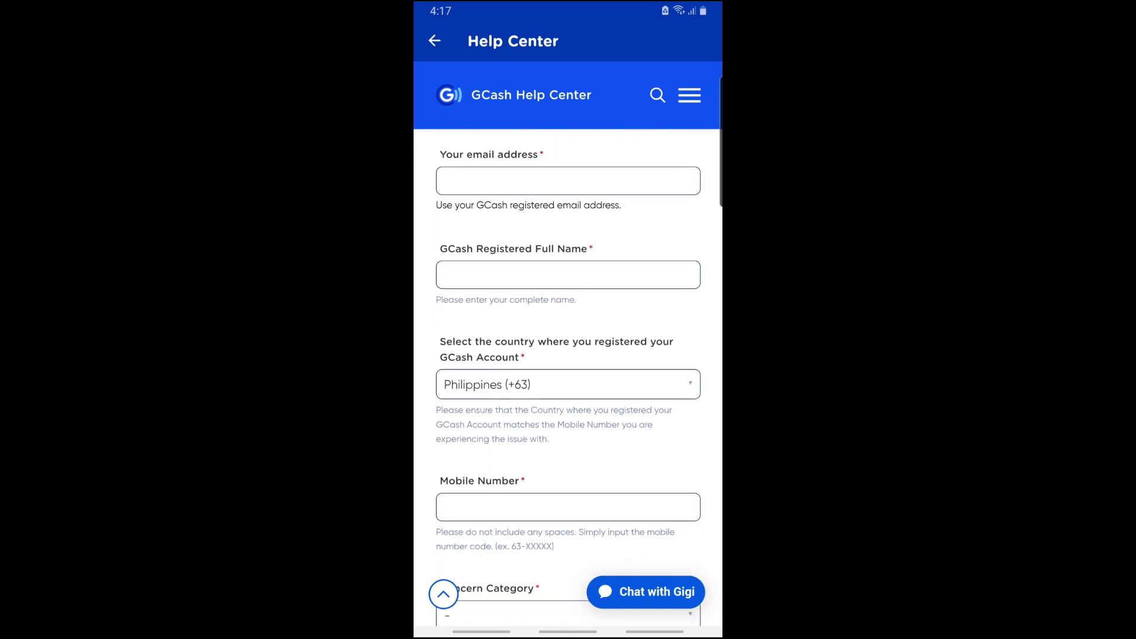
scroll(568, 377, down, 1)
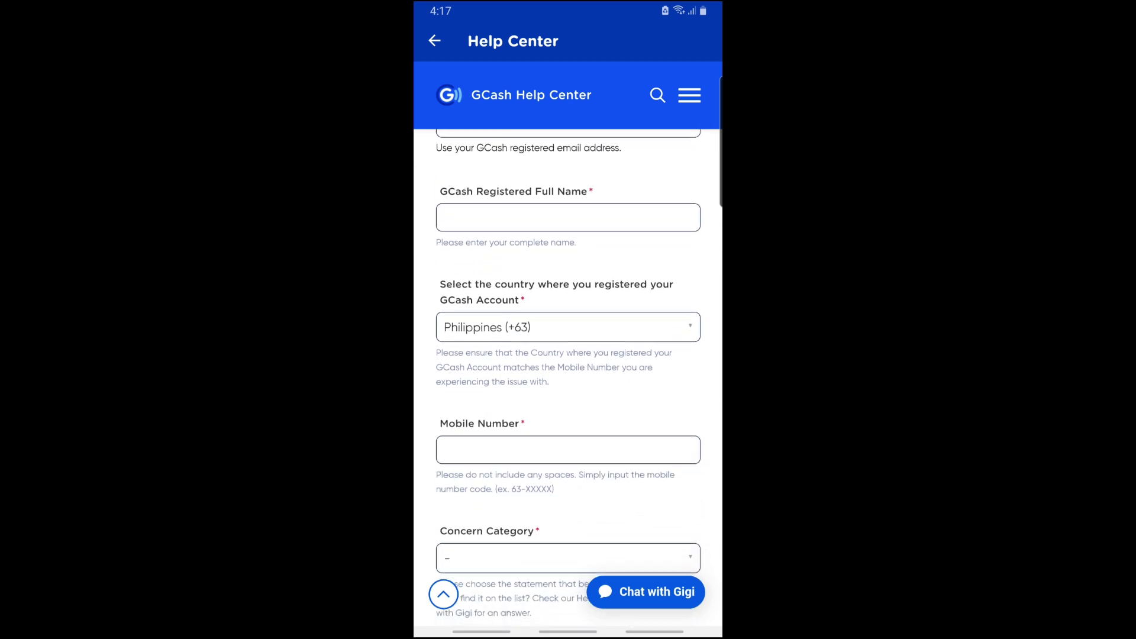
scroll(568, 375, down, 2)
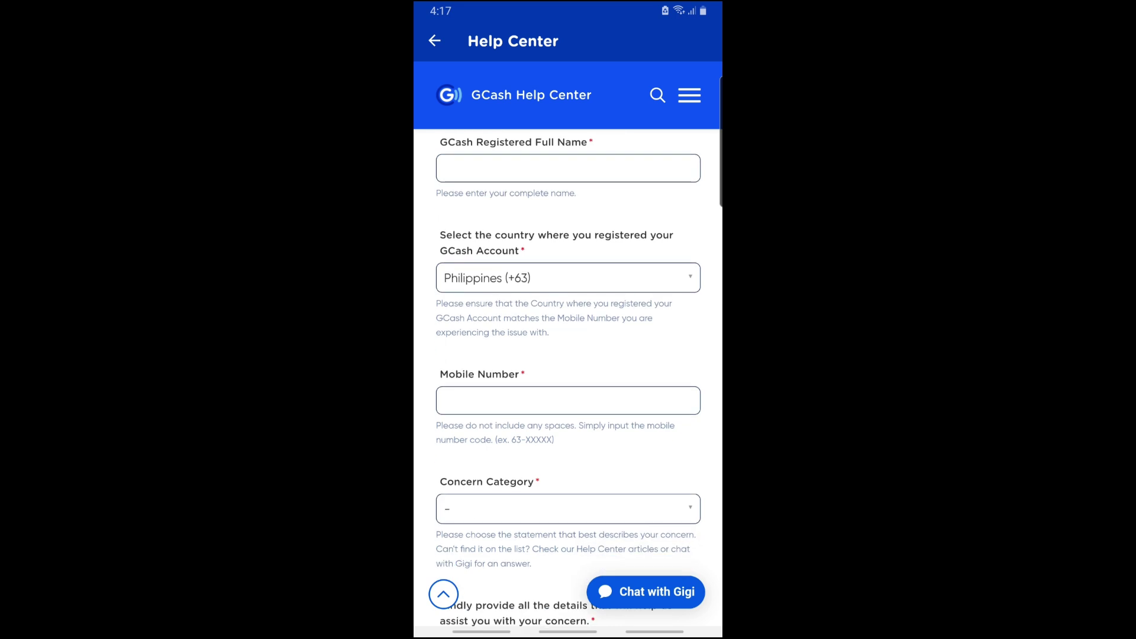
scroll(568, 375, down, 1)
scroll(569, 377, down, 3)
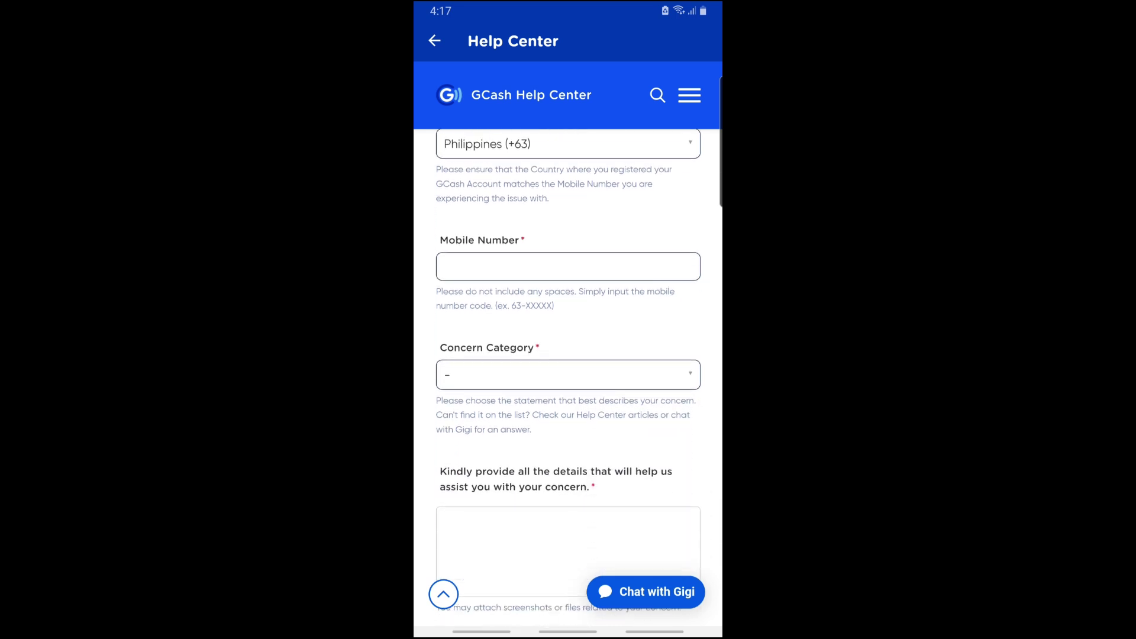
click(568, 373)
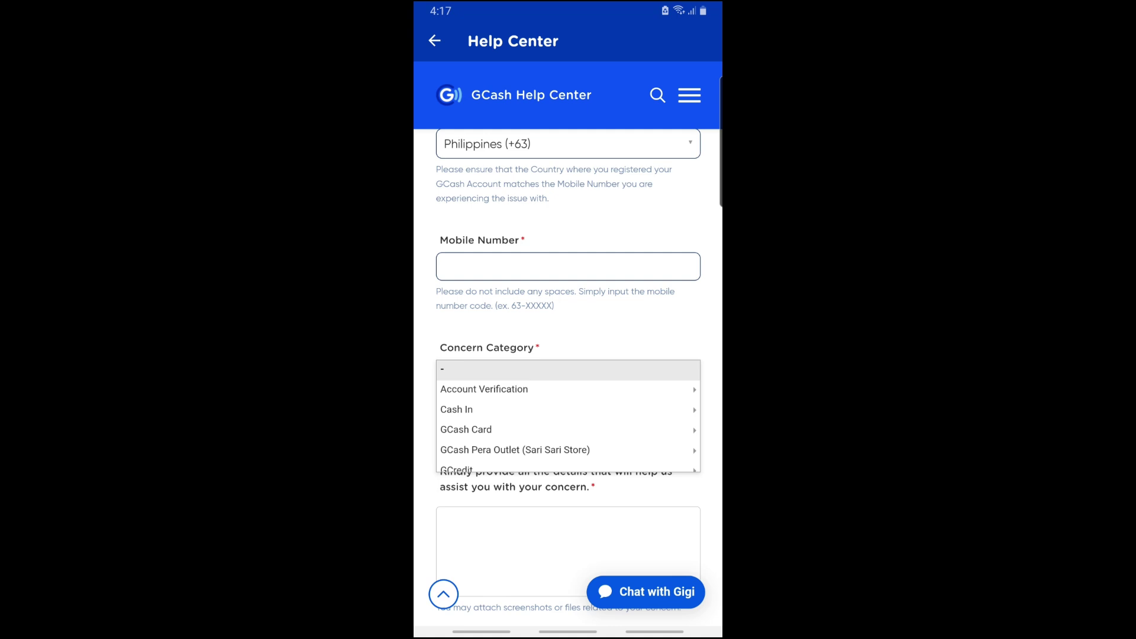
scroll(568, 418, down, 1)
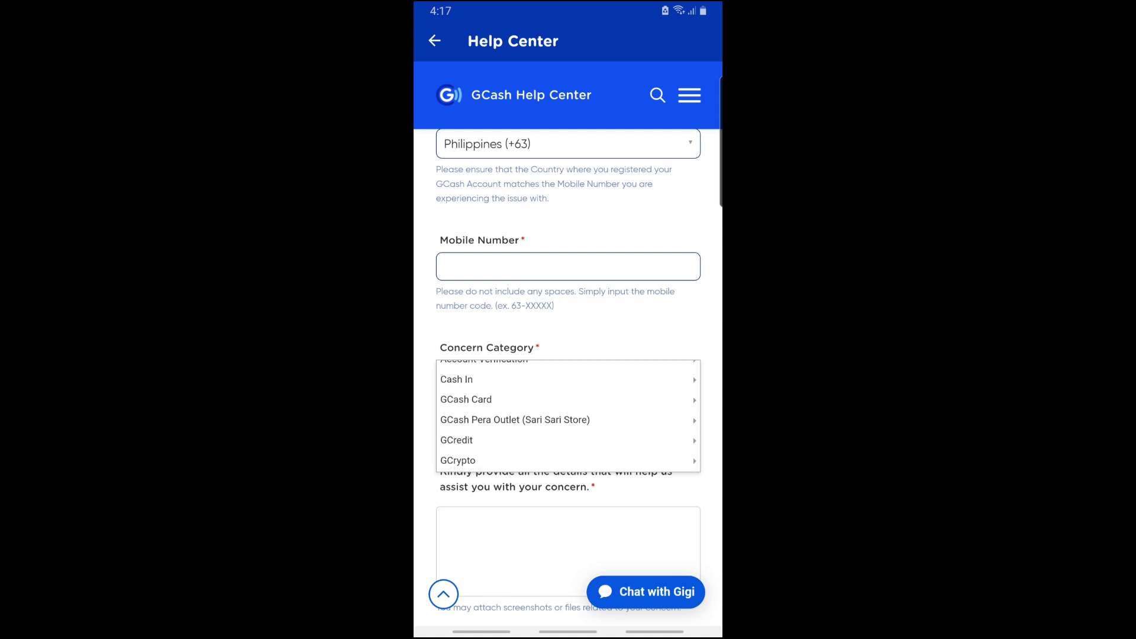
scroll(568, 413, down, 1)
scroll(568, 412, down, 1)
scroll(567, 413, down, 1)
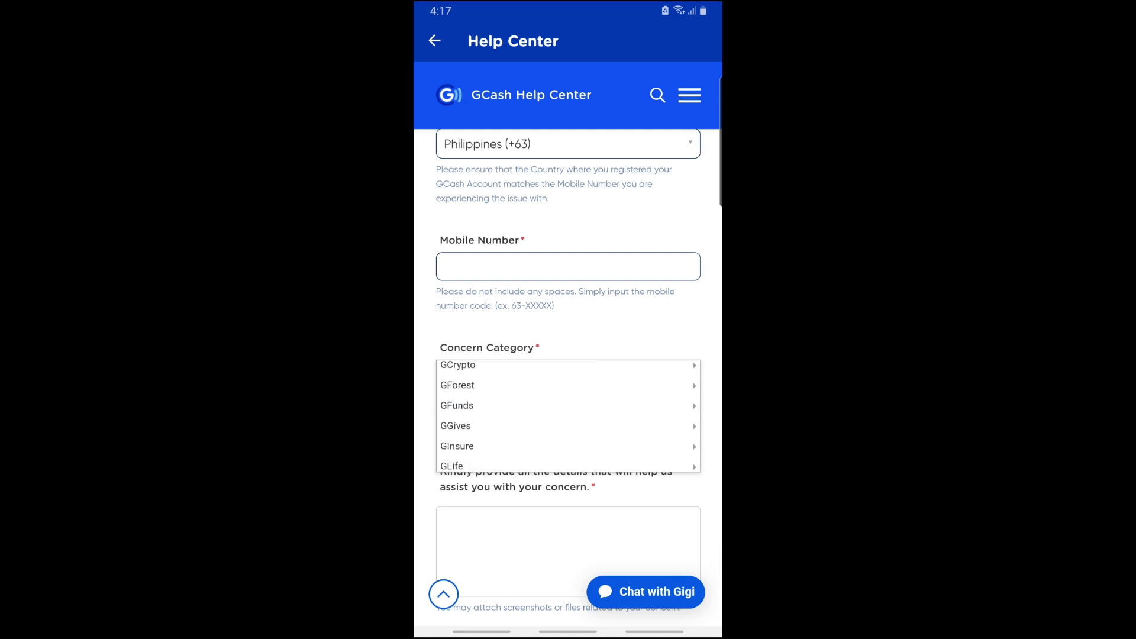
scroll(568, 412, down, 2)
scroll(569, 412, down, 2)
scroll(568, 413, down, 2)
scroll(568, 412, down, 2)
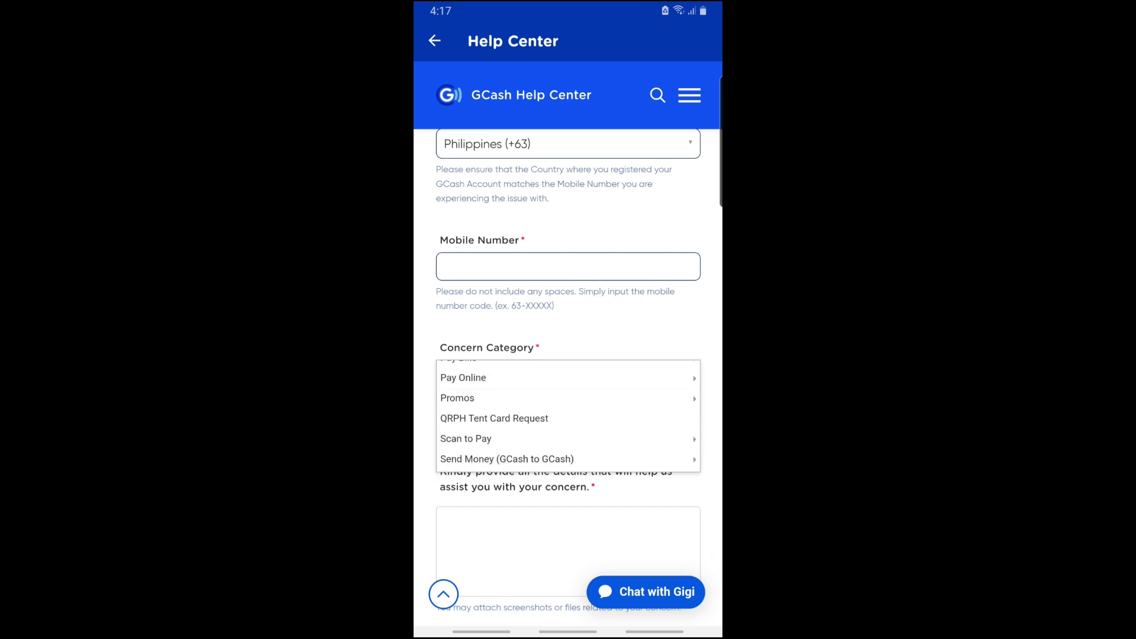
scroll(568, 413, down, 1)
scroll(568, 413, down, 1)
scroll(568, 378, down, 1)
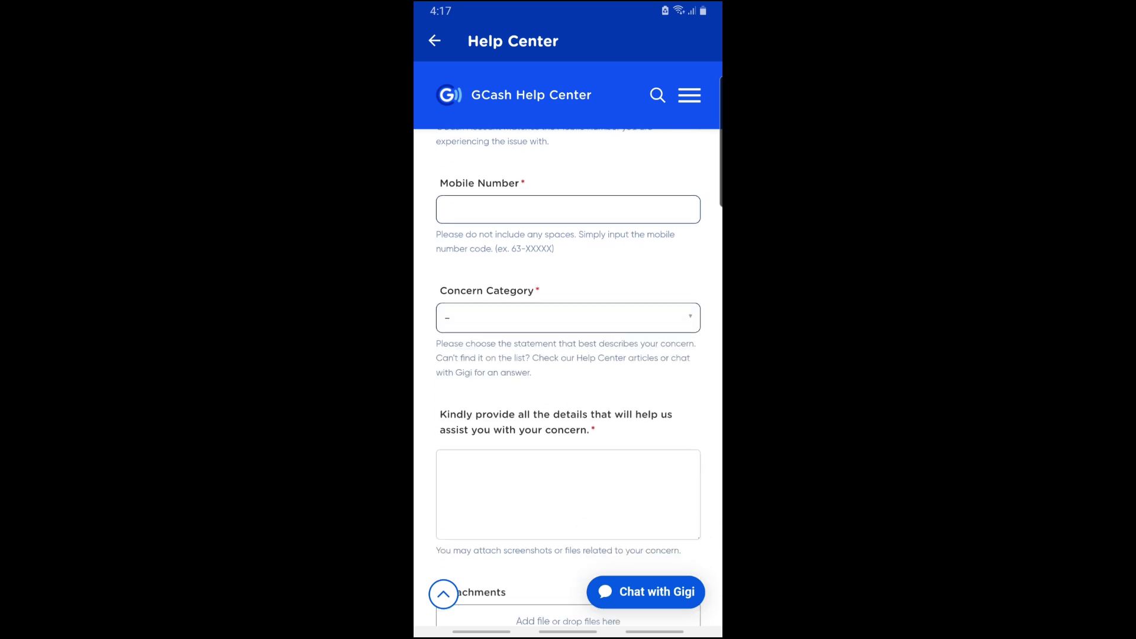
scroll(568, 378, down, 1)
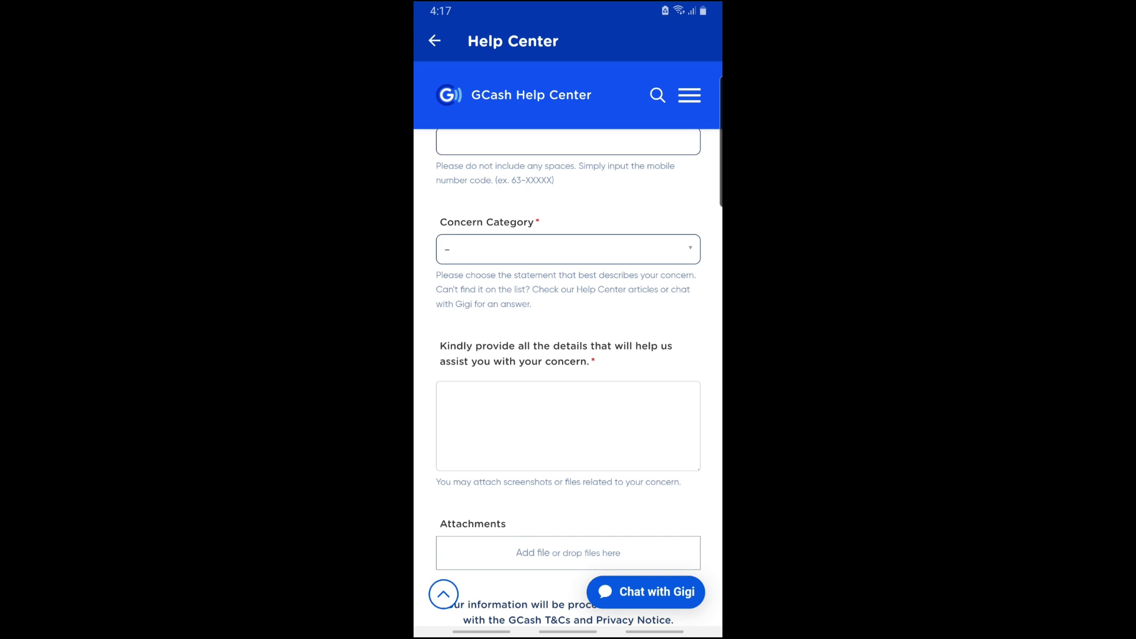
click(568, 426)
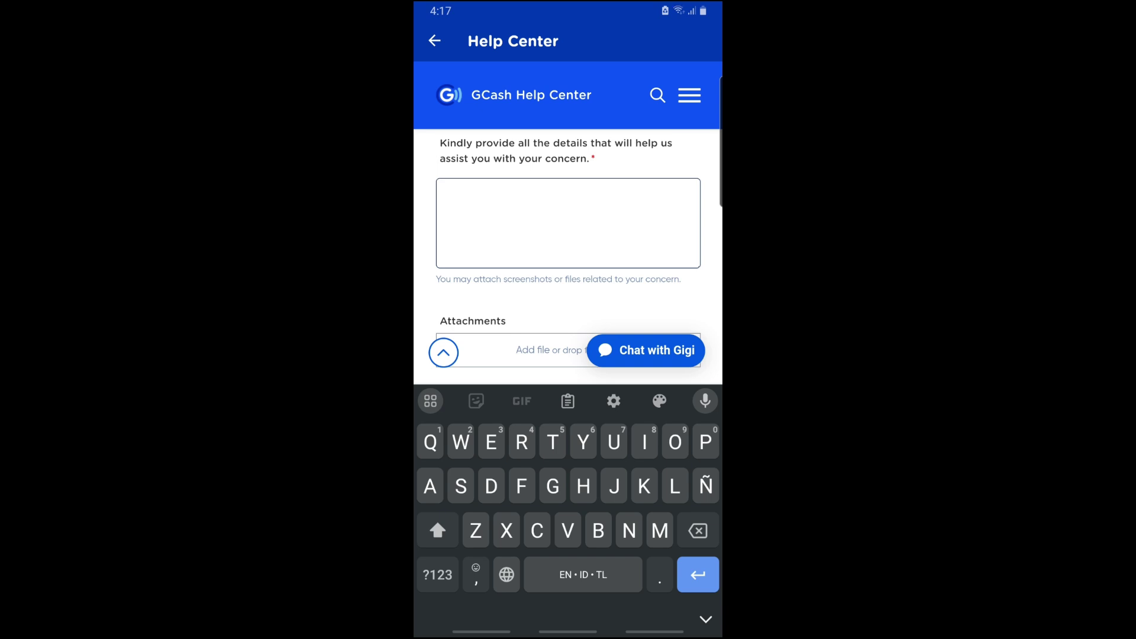
key(Escape)
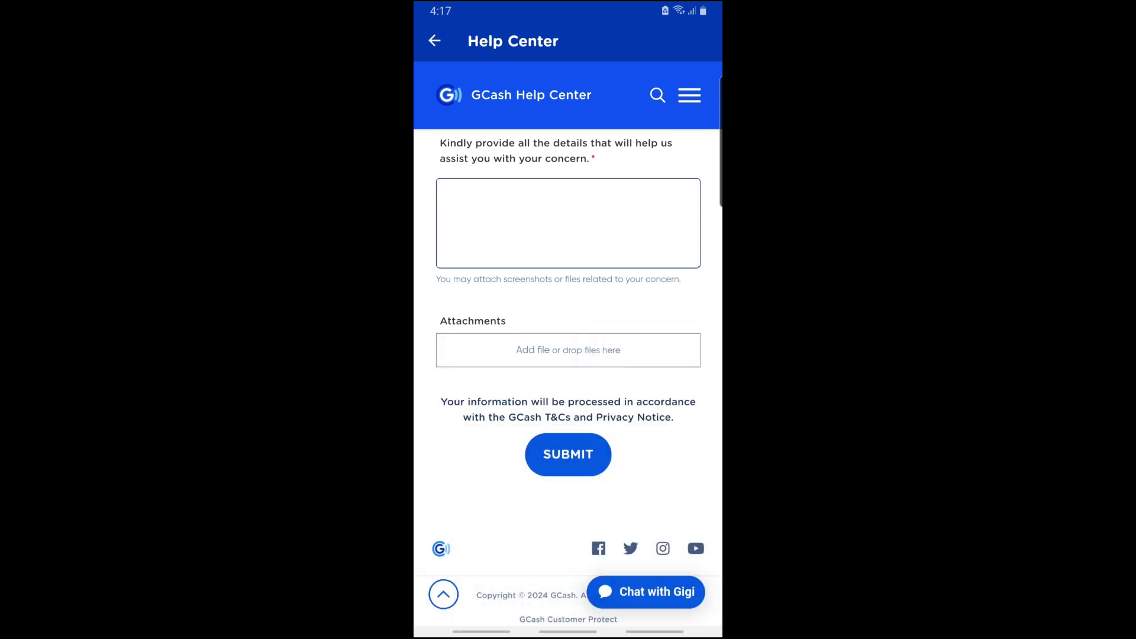
scroll(569, 377, down, 1)
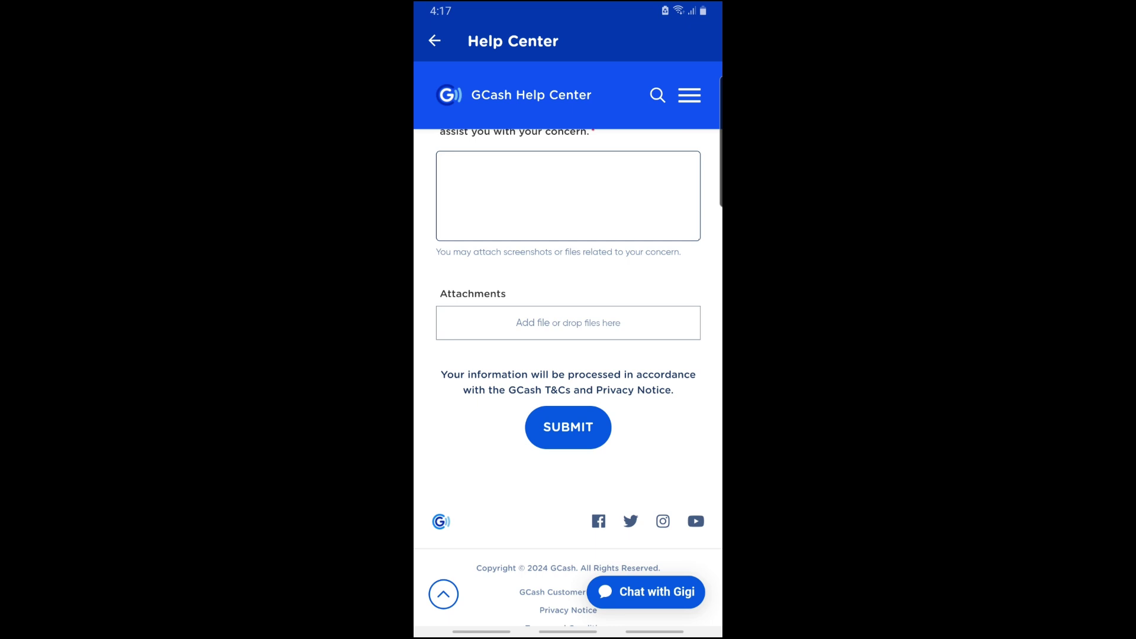